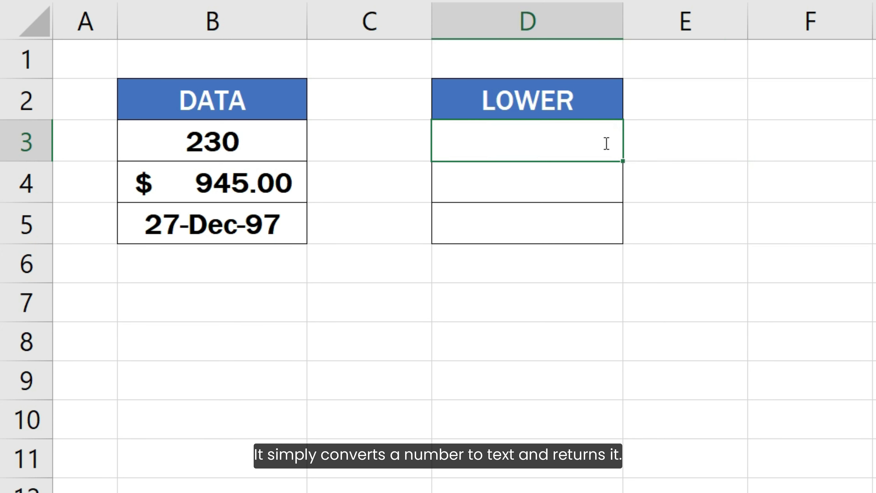
Step: Enter =LOWER(B3) in D3 and =LOWER(B4) in D4, returning 230 and 945
type("=LOWER(")
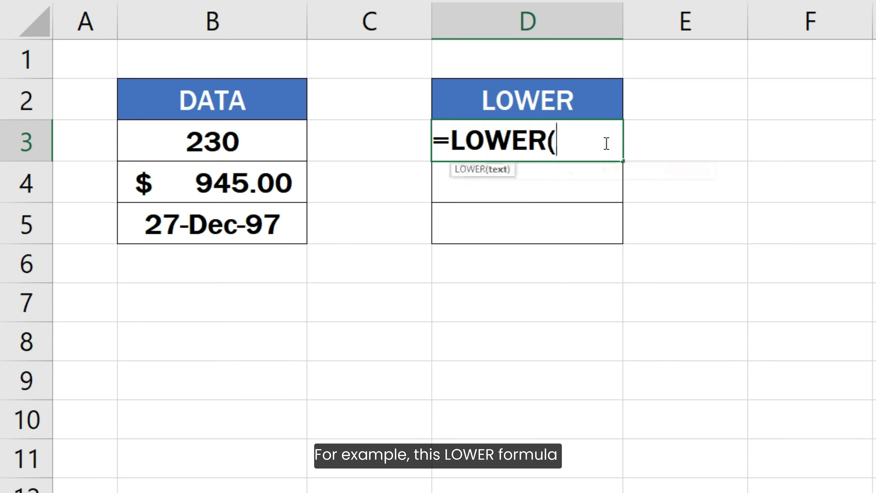
left_click(297, 139)
type(")")
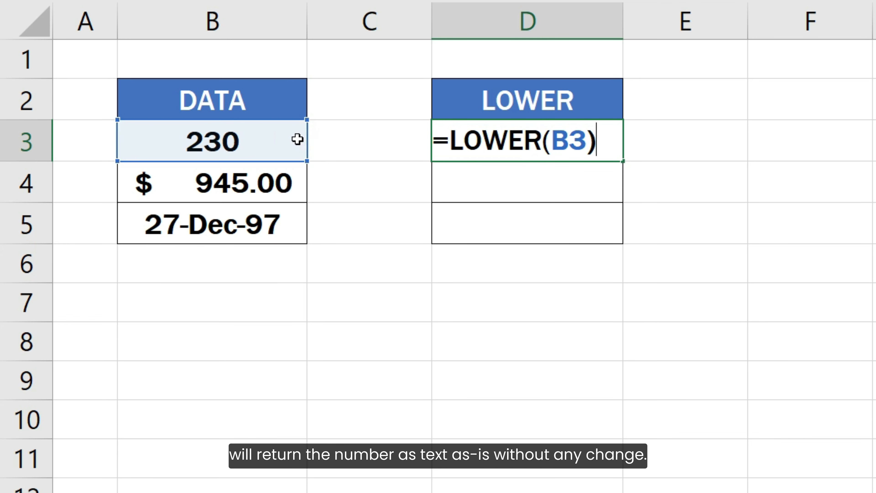
key("Return")
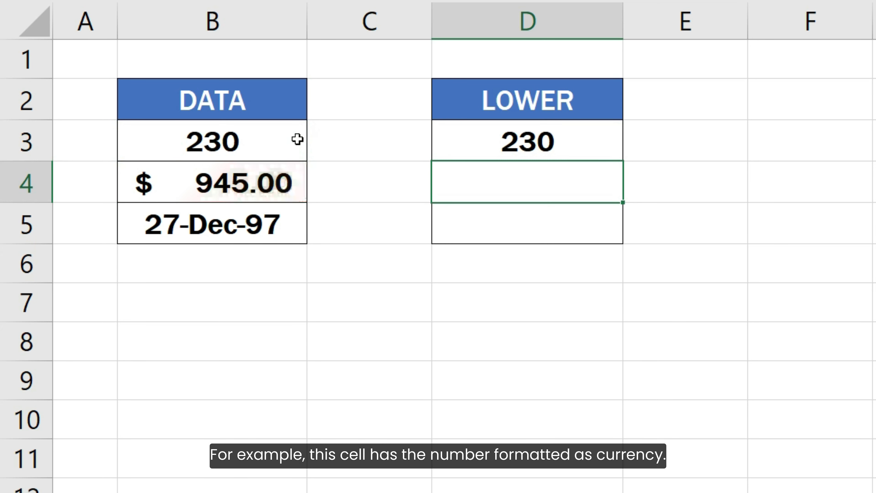
type("=LOWER(")
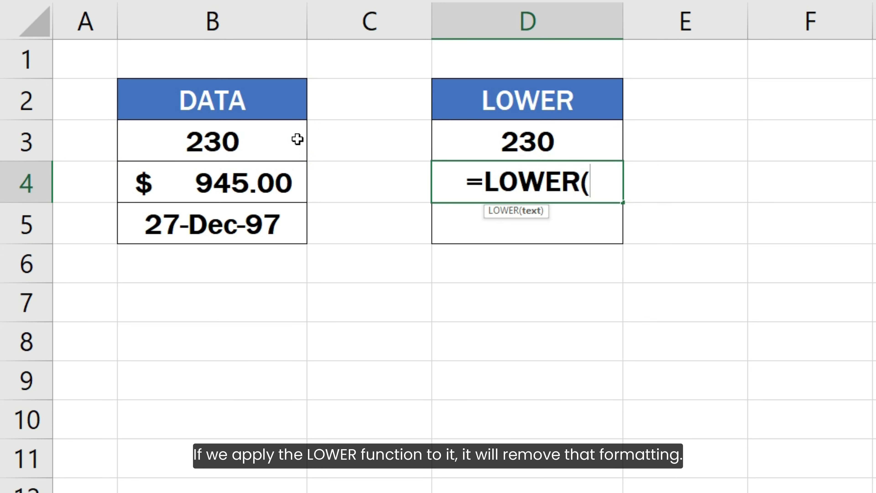
left_click(288, 179)
type(")")
key("Return")
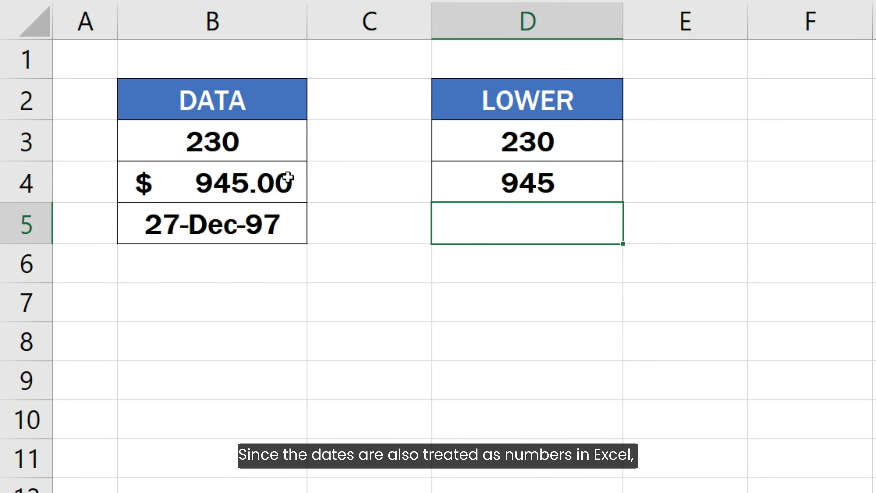
Step: Enter =LOWER(B5) in D5 to turn the date 27-Dec-97 into serial 35791
type("=LOWE")
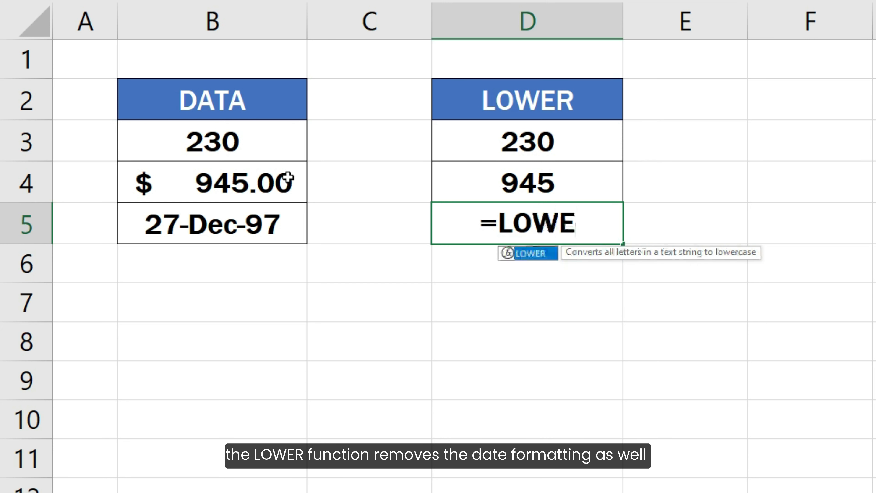
type("R(")
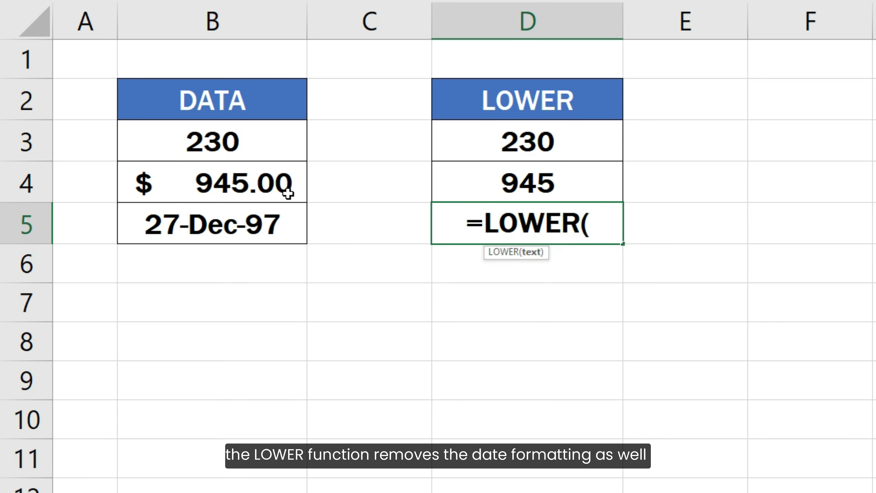
left_click(287, 222)
type(")")
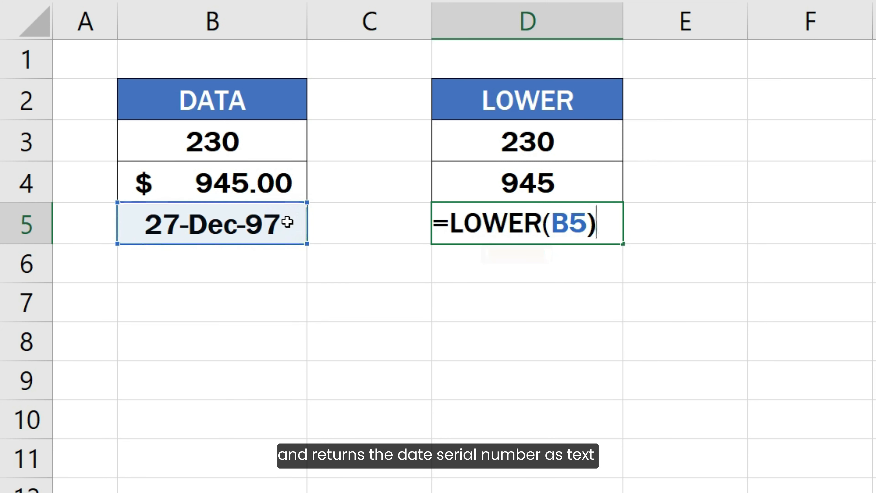
key("Return")
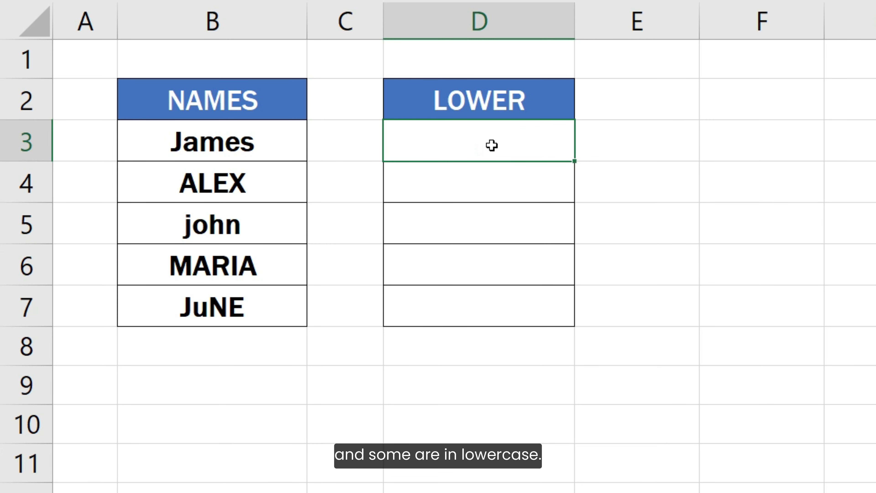
Step: Enter =LOWER(B3) in D3 beside James and fill it down to D7 for all five names
double_click(491, 145)
type("=L")
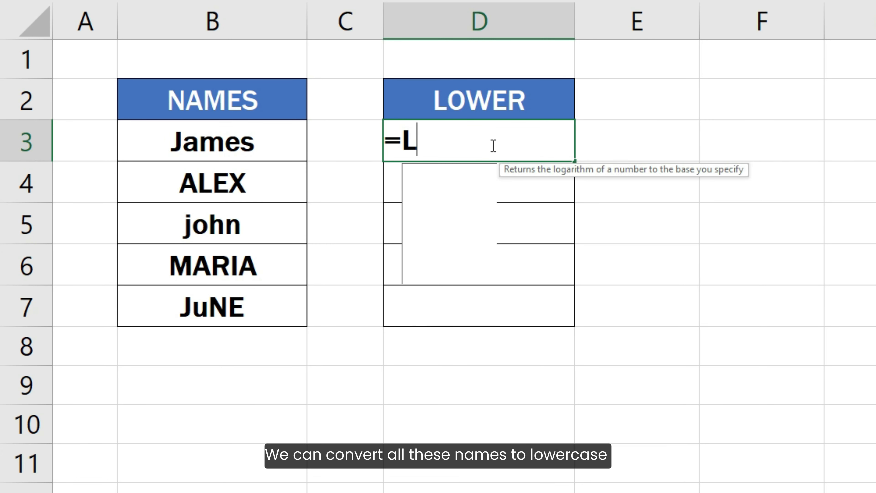
type("OWER(")
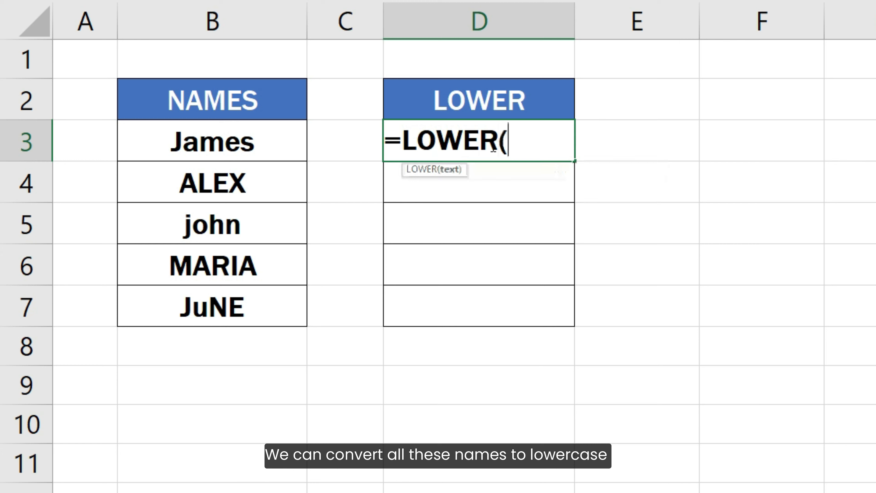
left_click(290, 144)
type(")")
key("Return")
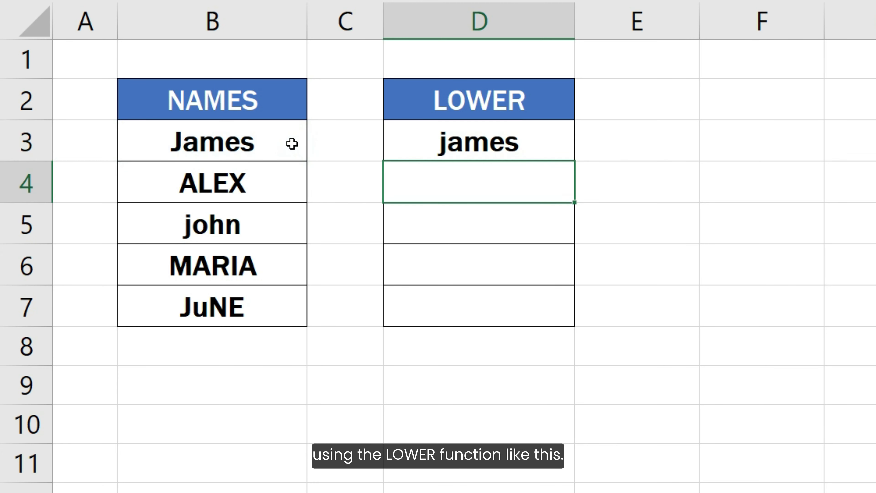
left_click(436, 142)
left_click_drag(571, 156, 567, 316)
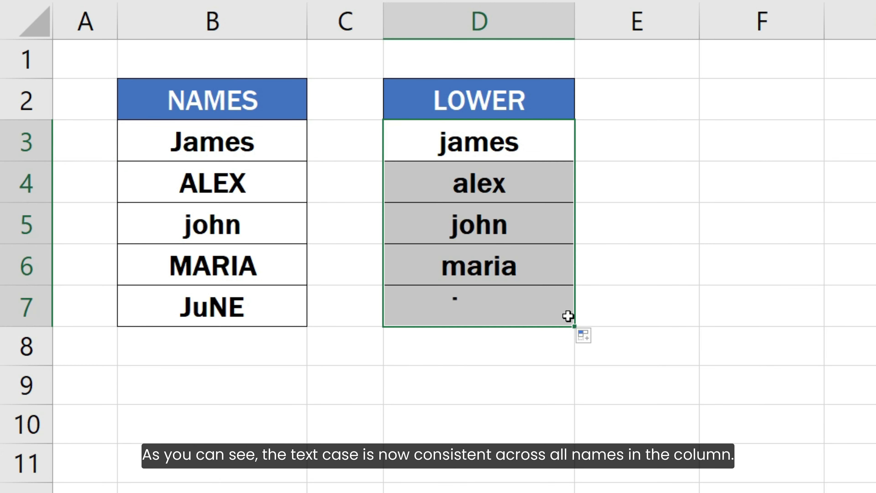
left_click(600, 314)
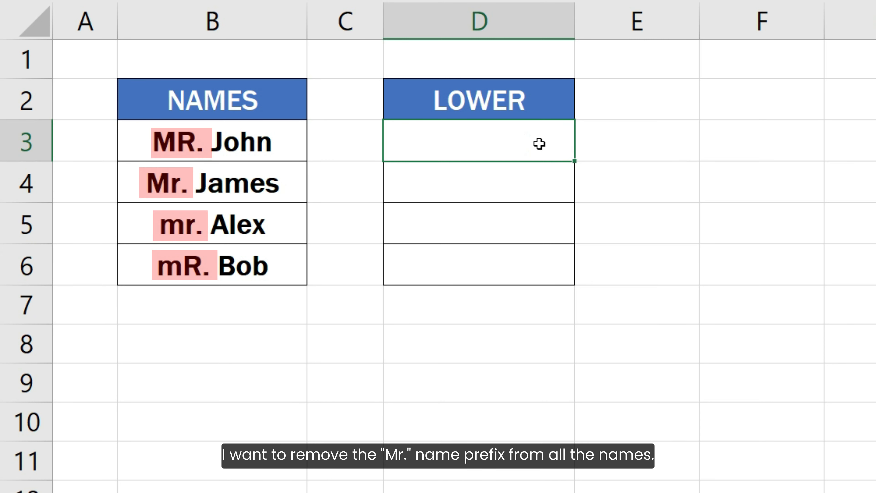
Step: Enter =SUBSTITUTE(B3, "MR. ", "") in D3 and fill it down through D6
type("=")
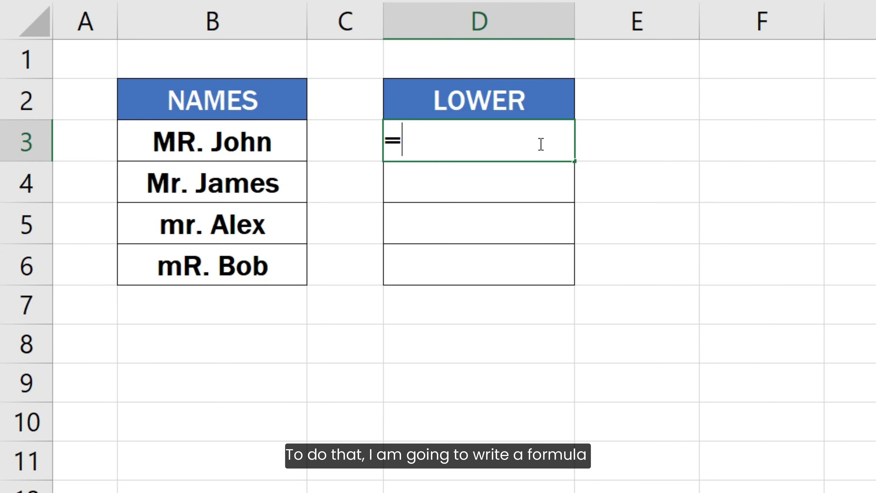
type("SUBSTITUTE(")
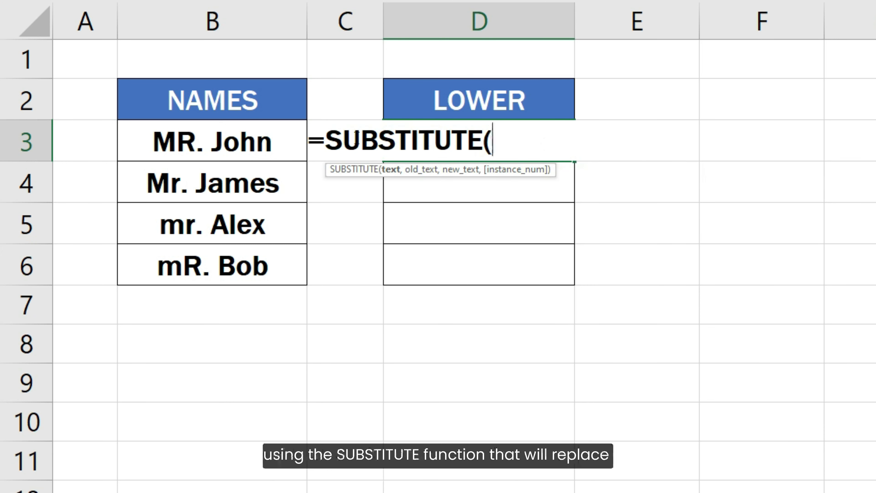
left_click(251, 131)
type(",")
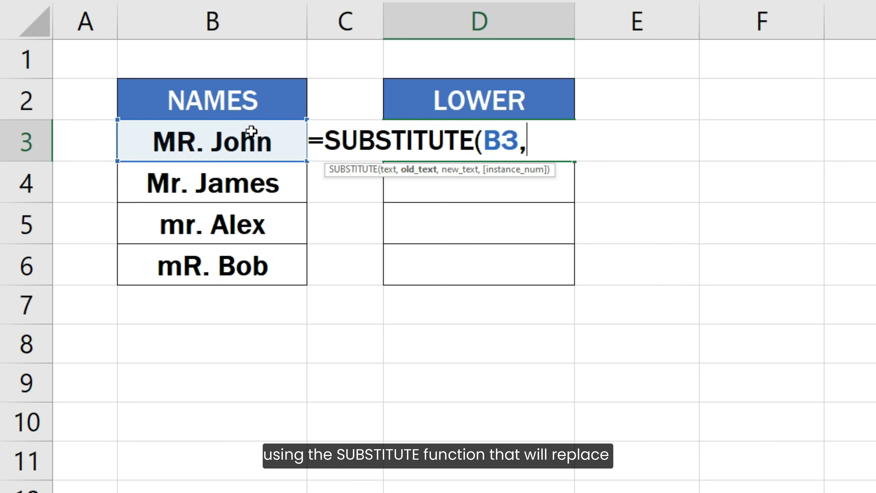
type(" \"MR. ")
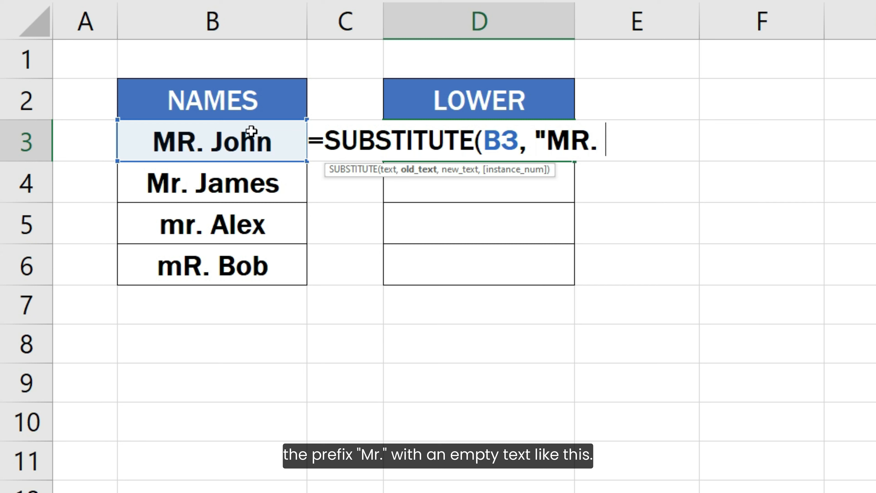
type("\", \"\")")
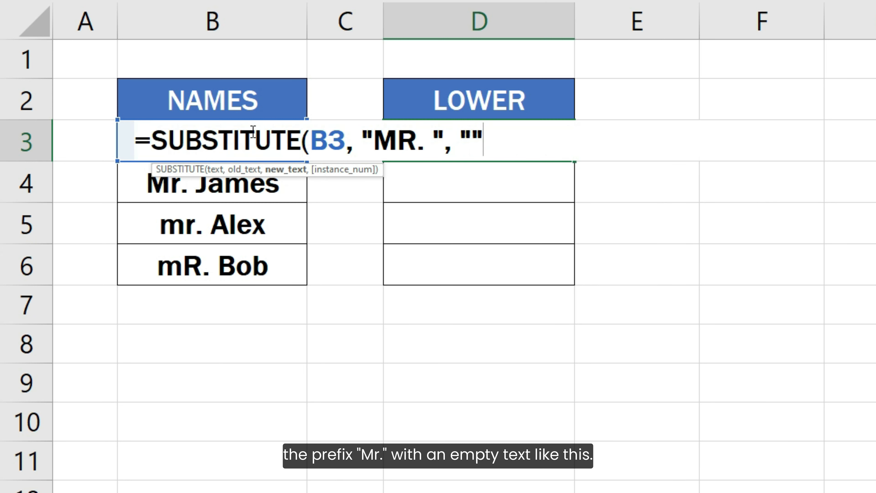
key("Return")
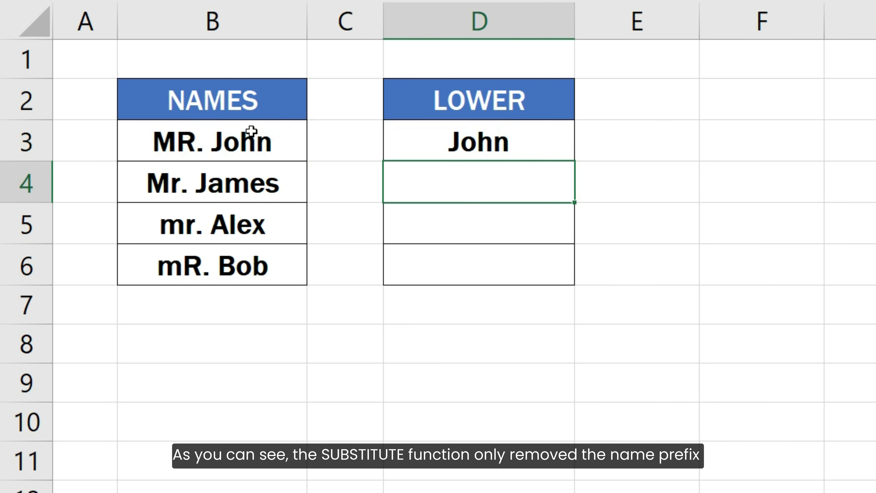
left_click(461, 143)
left_click_drag(574, 160, 593, 273)
left_click(602, 272)
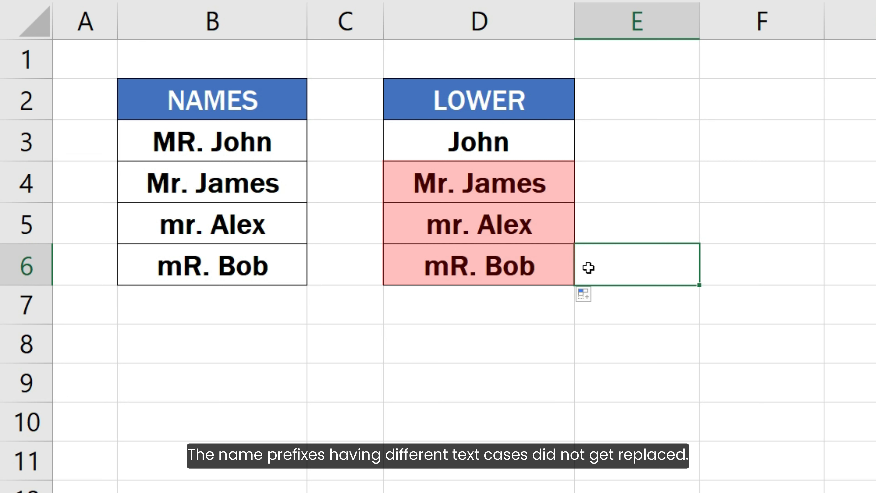
Step: Rewrite D3 as =SUBSTITUTE(LOWER(B3), LOWER("MR. "), "") for case-insensitive prefix removal
double_click(476, 141)
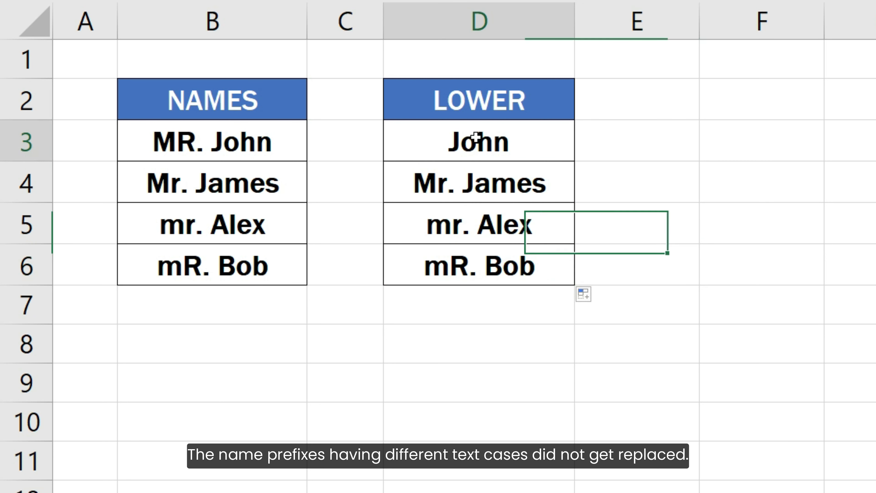
left_click(446, 140)
type("LOWER(")
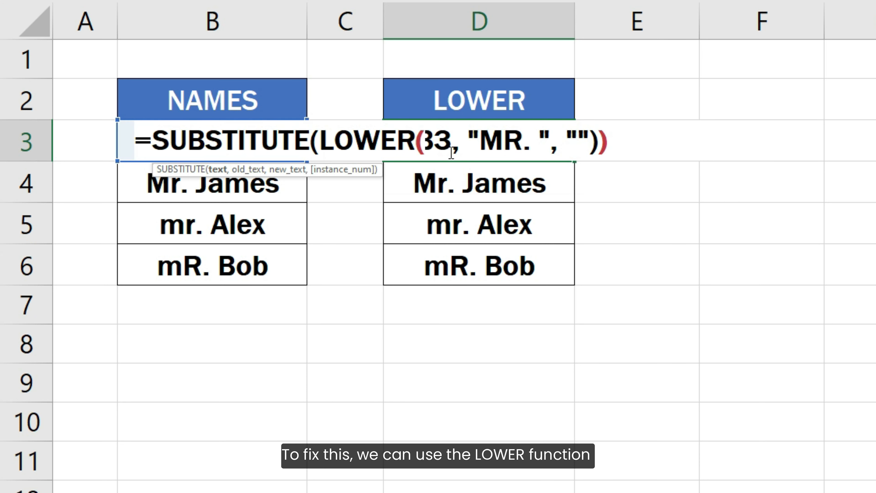
left_click(461, 141)
type(")")
left_click(487, 140)
type("LOWER(")
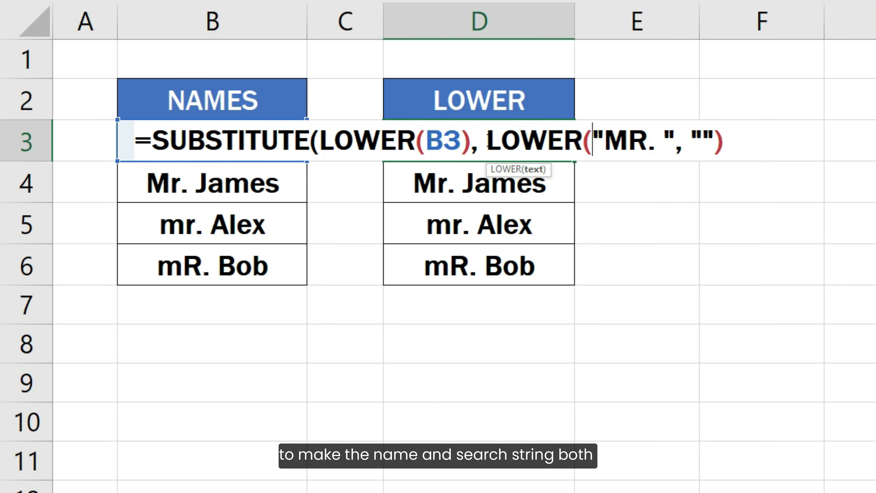
left_click(674, 152)
type(")")
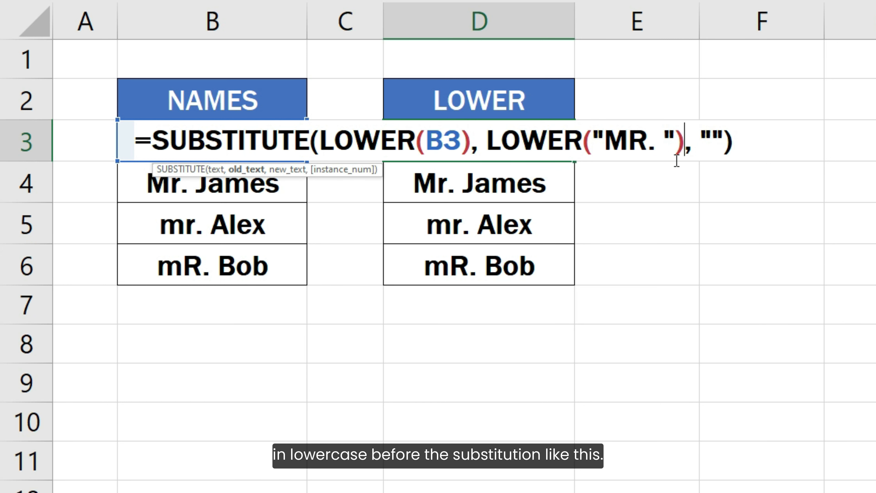
key("Return")
Step: Copy the corrected formula down to D6, giving john, james, alex and bob
left_click(565, 151)
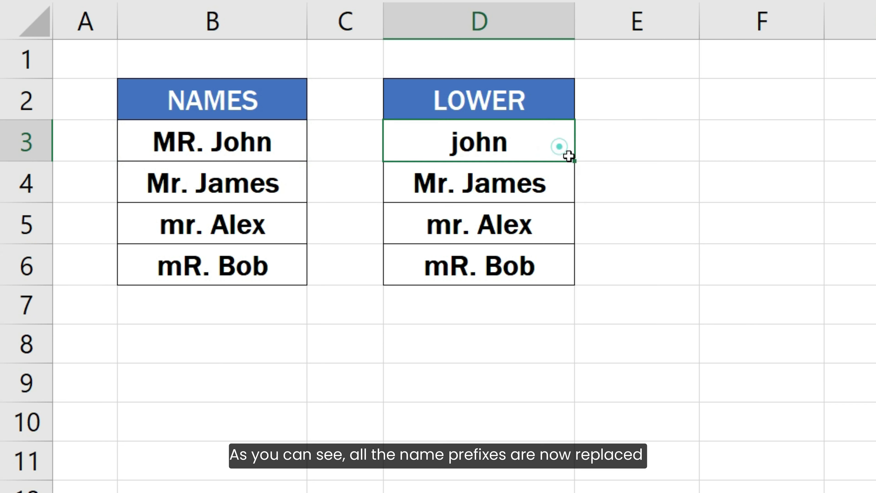
left_click_drag(575, 192, 575, 276)
left_click(614, 265)
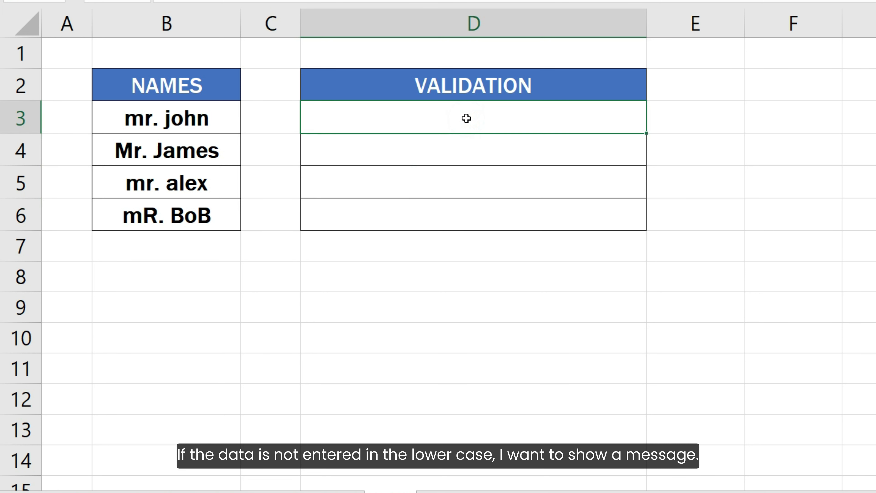
Step: Enter =IF(EXACT(B3, LOWER(B3)), "PASS", "Please enter data in lowercase") in D3 and fill down to D6
double_click(466, 118)
type("=IF(EXACT(")
left_click(232, 121)
type(", LOWER(")
left_click(233, 120)
type(")), \"PA")
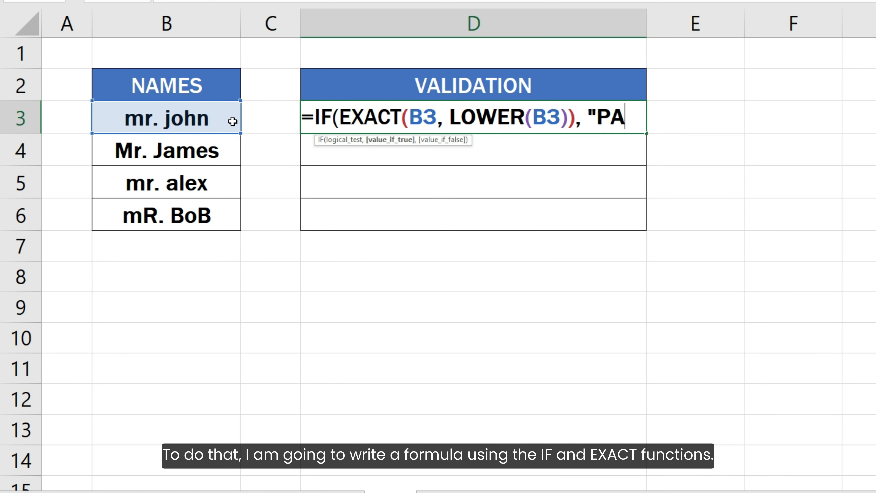
type("SS\", \"Please enter data in lowercase\")")
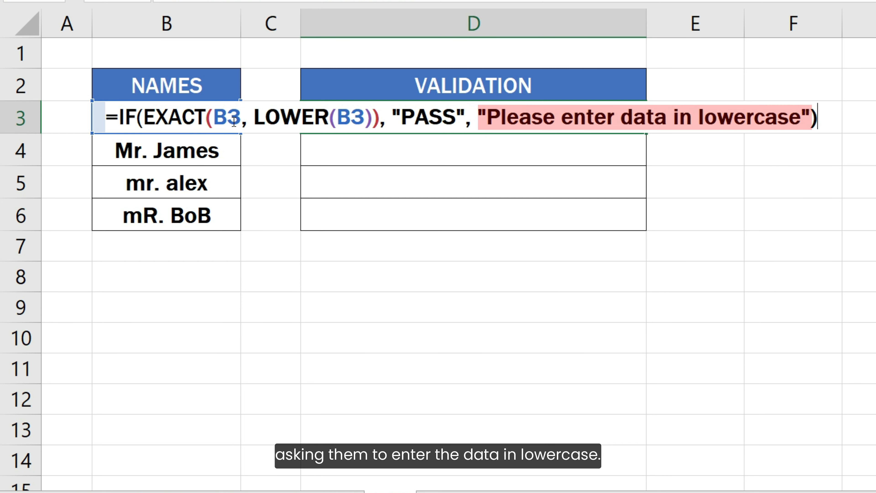
key("Return")
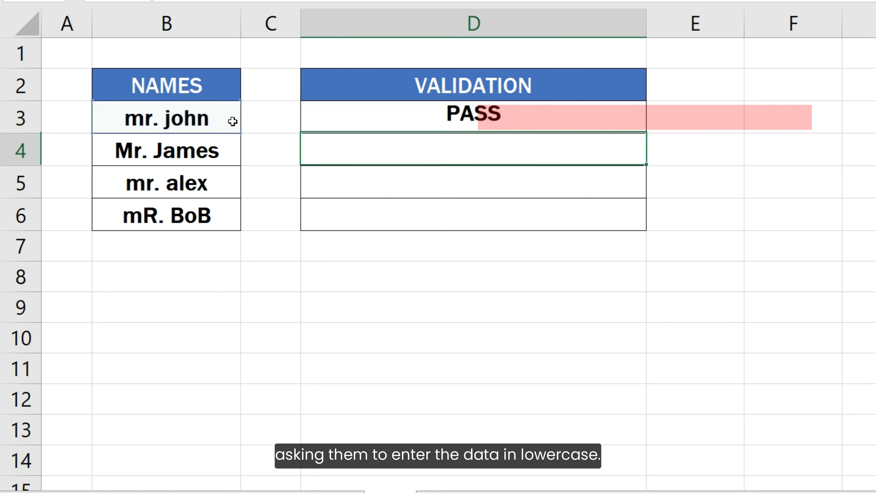
left_click(395, 122)
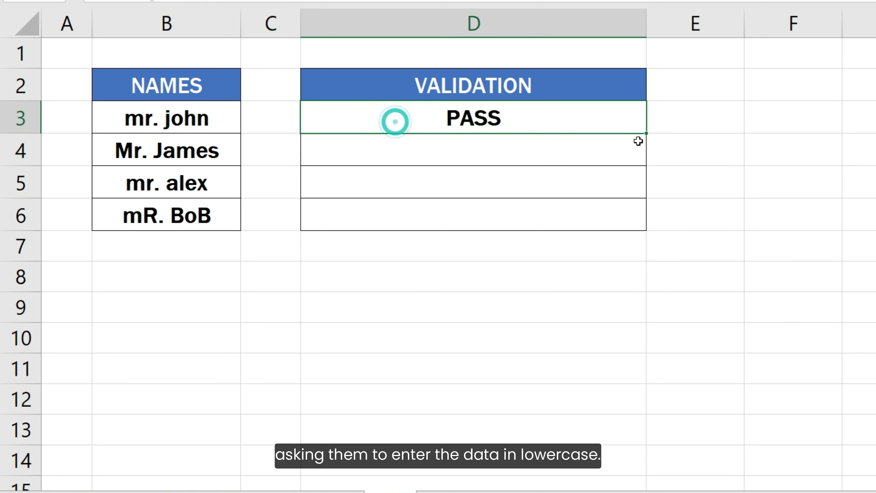
left_click_drag(646, 133, 643, 219)
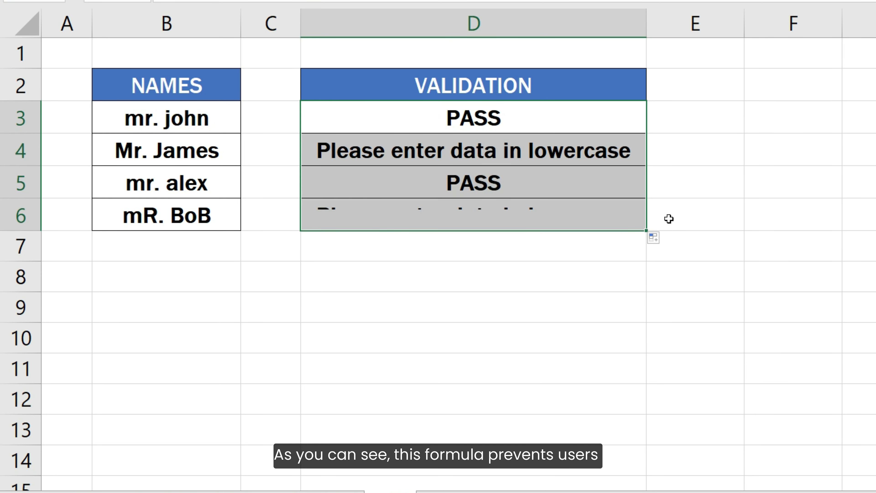
left_click(669, 219)
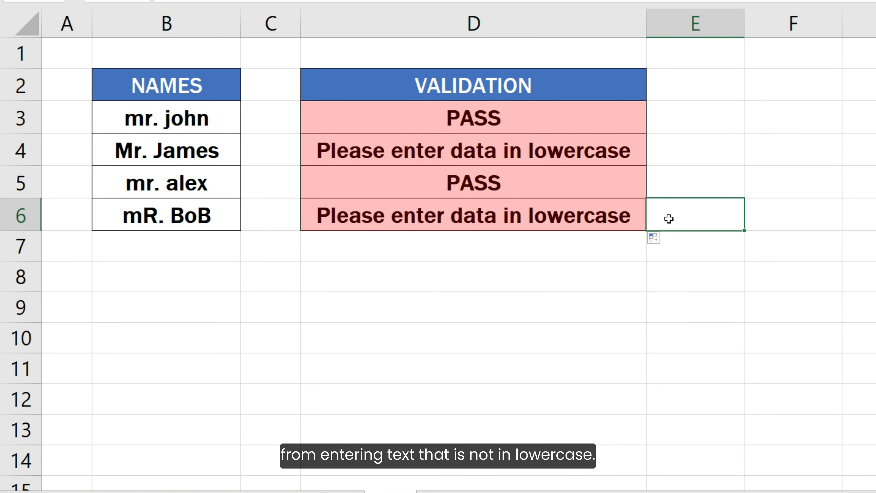